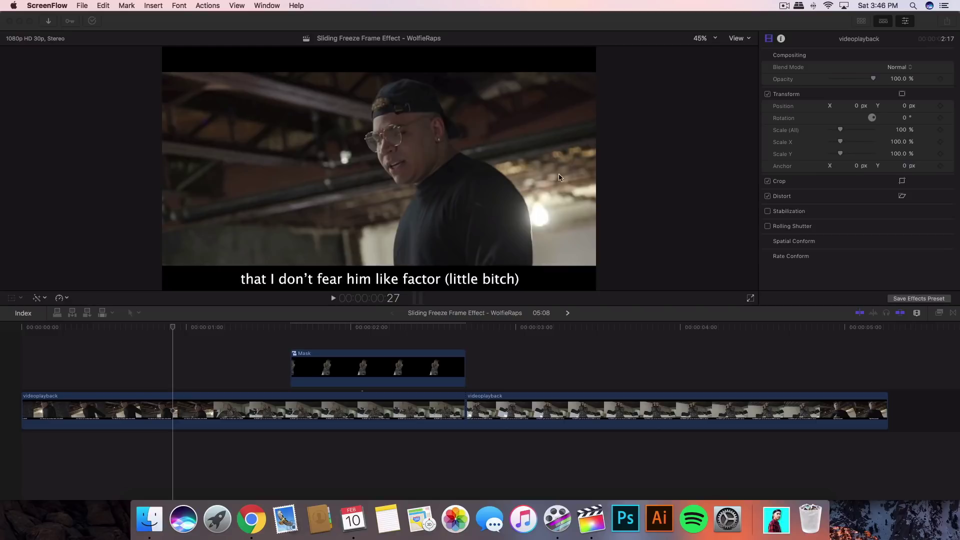
Bring the 'Sliding Freeze Frame Effect - WolfieRaps' Final Cut Pro project to the front.
left_click(170, 328)
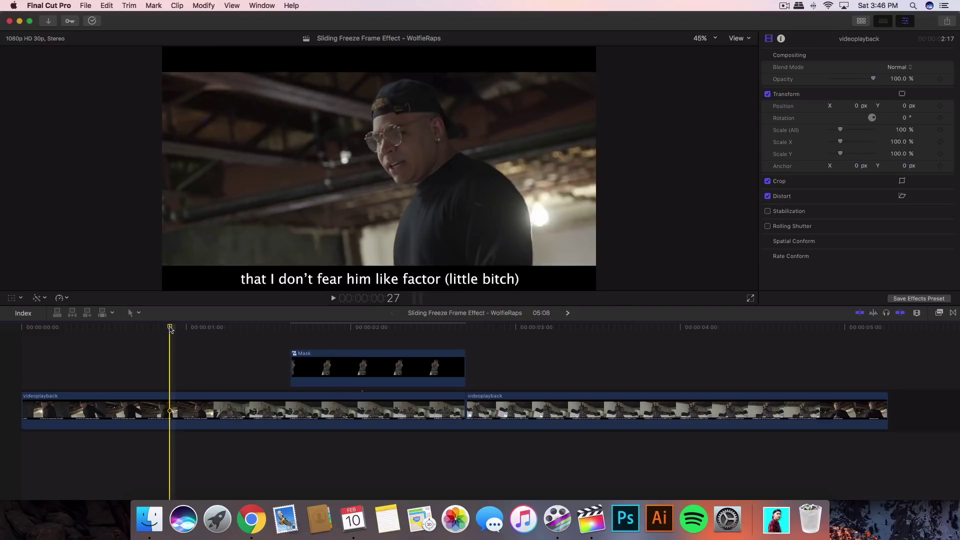
Watch the YouTube reference video through 1:33, step back to 1:32, then return to Final Cut Pro.
key("super+Tab")
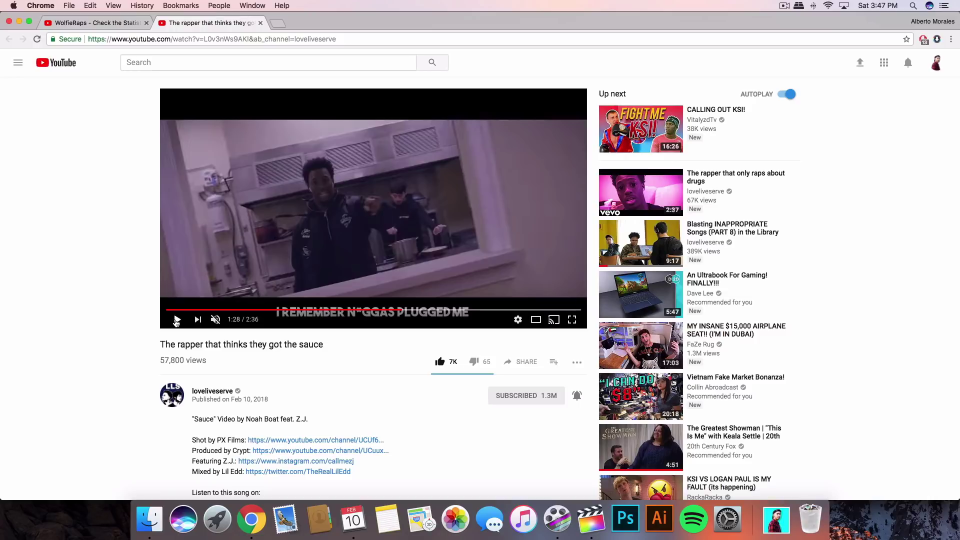
left_click(178, 320)
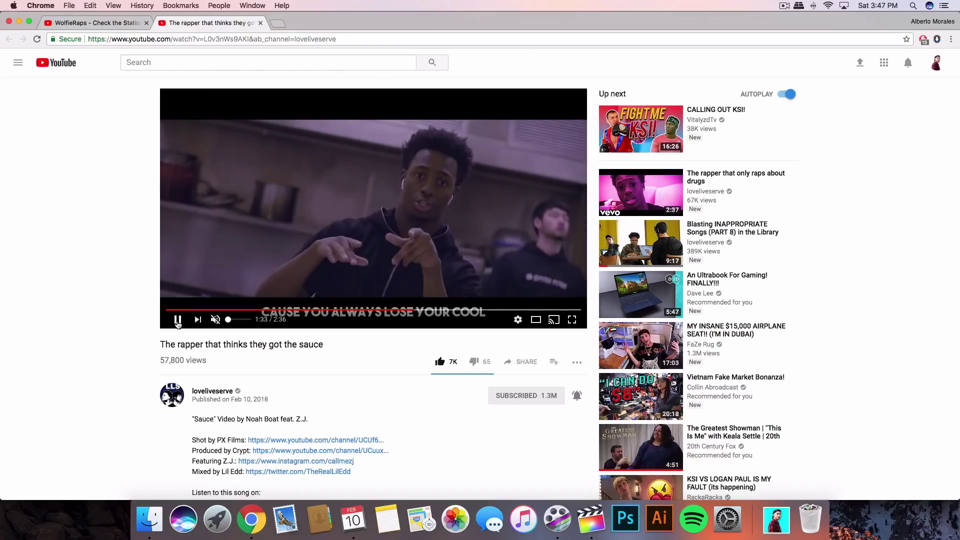
left_click(429, 219)
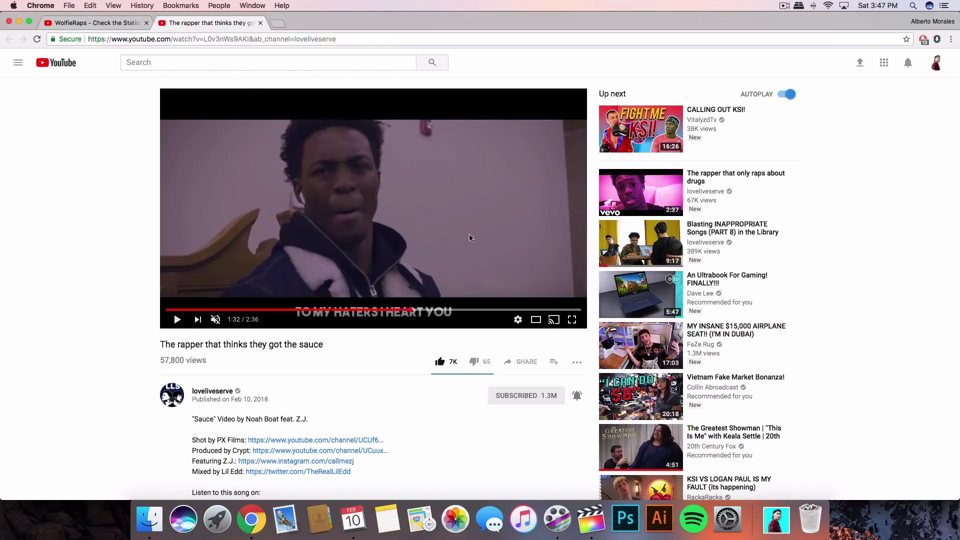
left_click(413, 309)
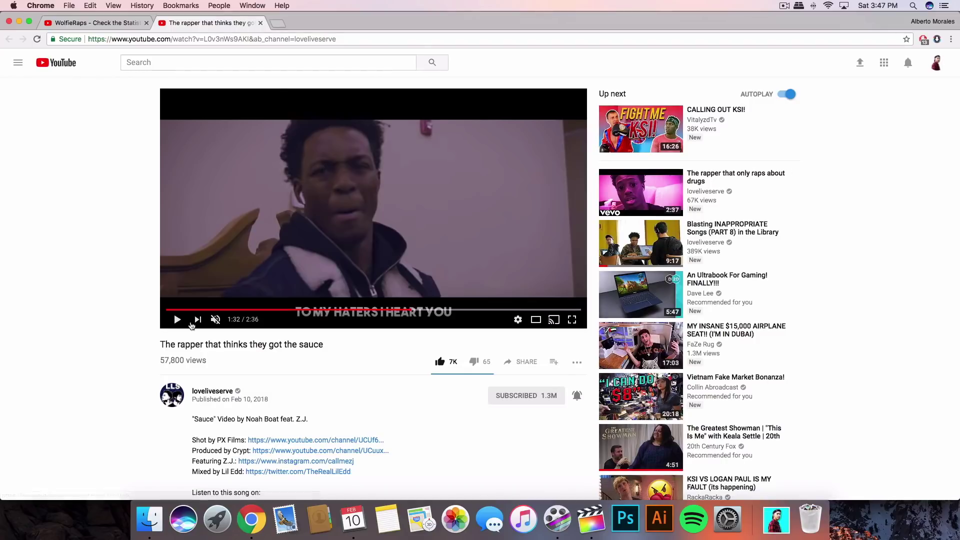
left_click(177, 320)
Preview the existing effect from about 1:13 to 1:25, then delete the connected Mask clip.
left_click(591, 520)
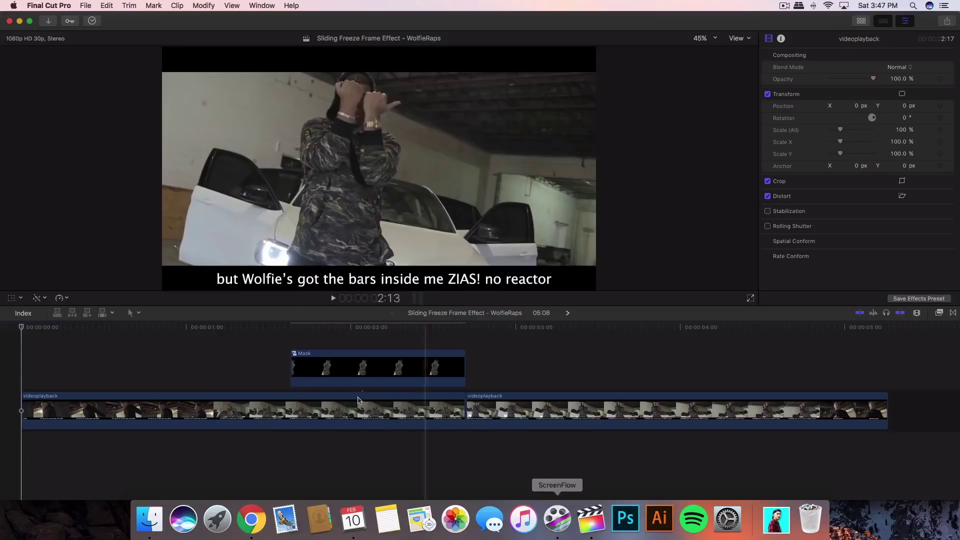
left_click_drag(235, 328, 21, 328)
key("space")
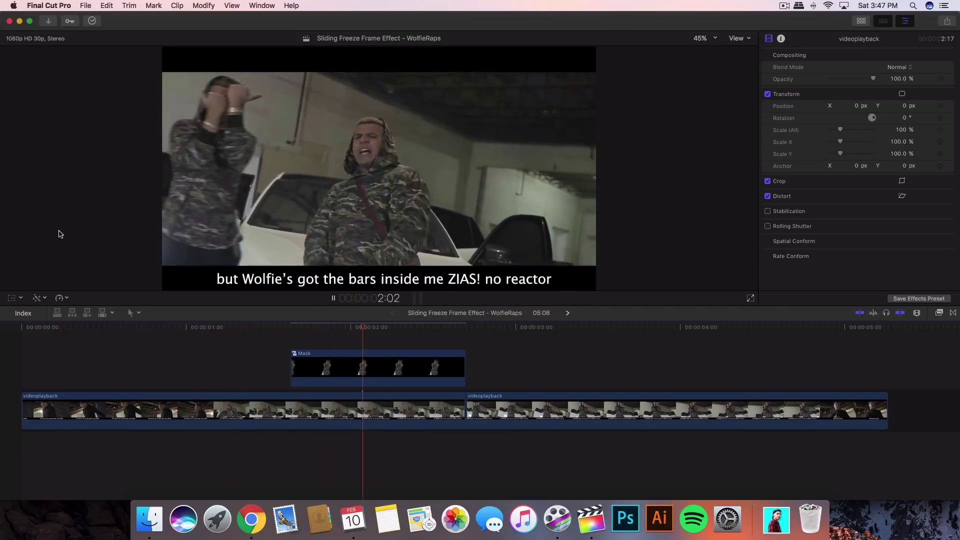
key("space")
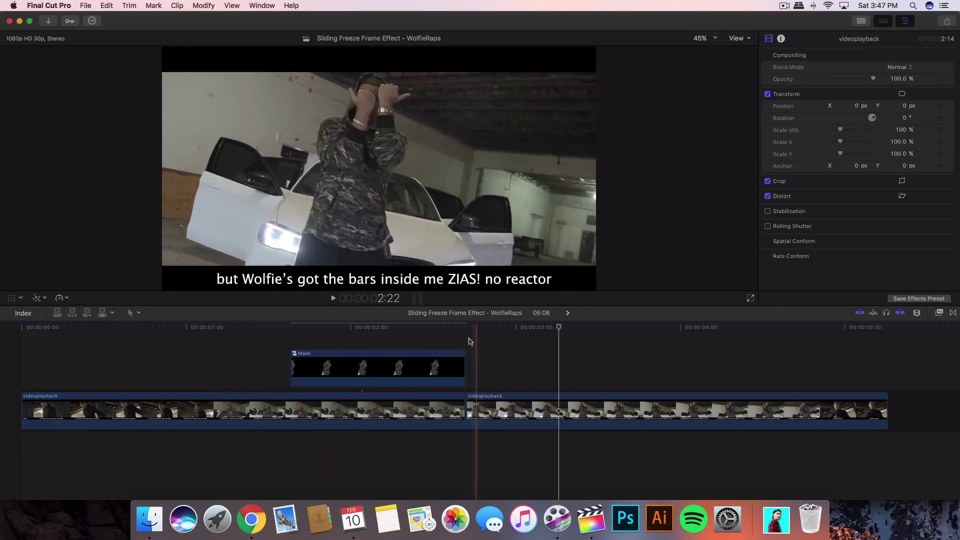
left_click_drag(465, 328, 415, 328)
left_click(415, 372)
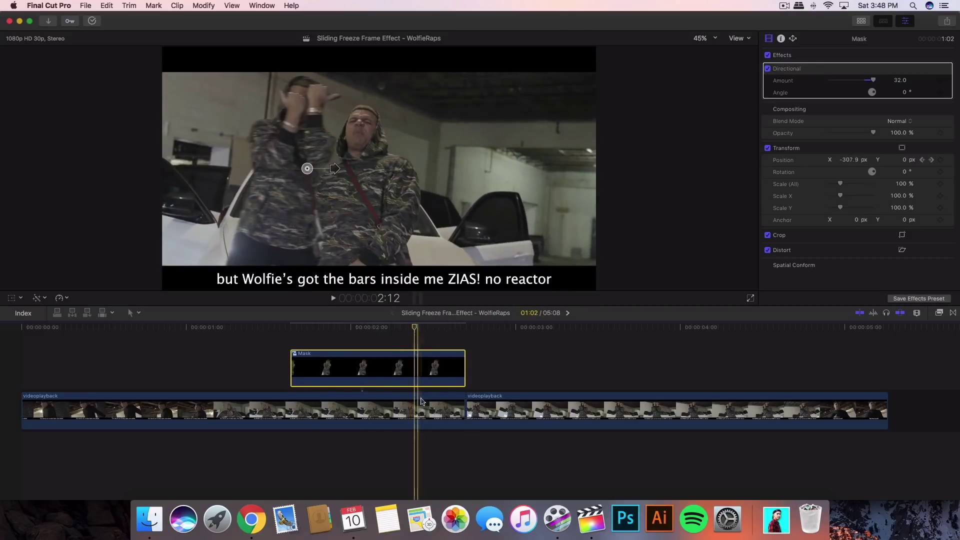
key("Delete")
Rejoin the two videoplayback clips into one and add a freeze frame at 2:21.
left_click(467, 405)
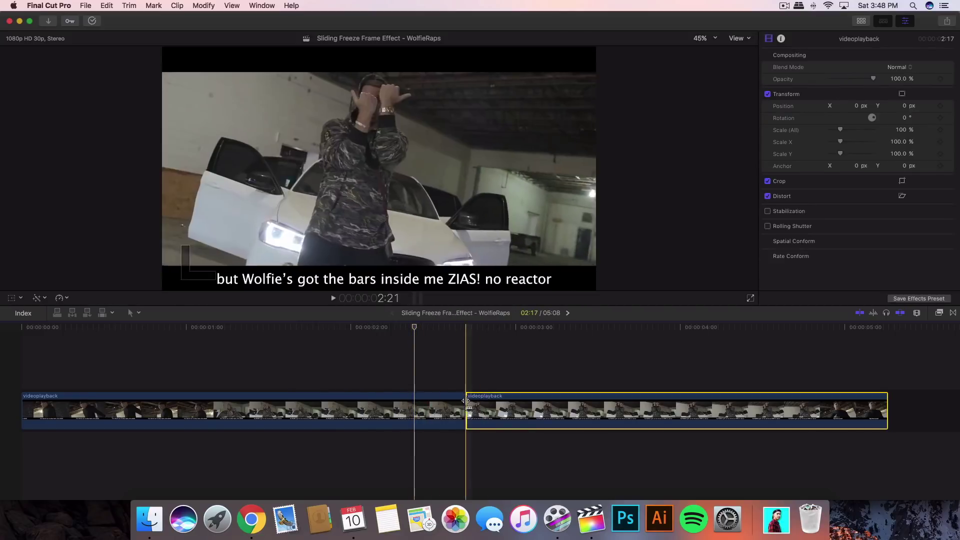
left_click_drag(466, 400, 453, 369)
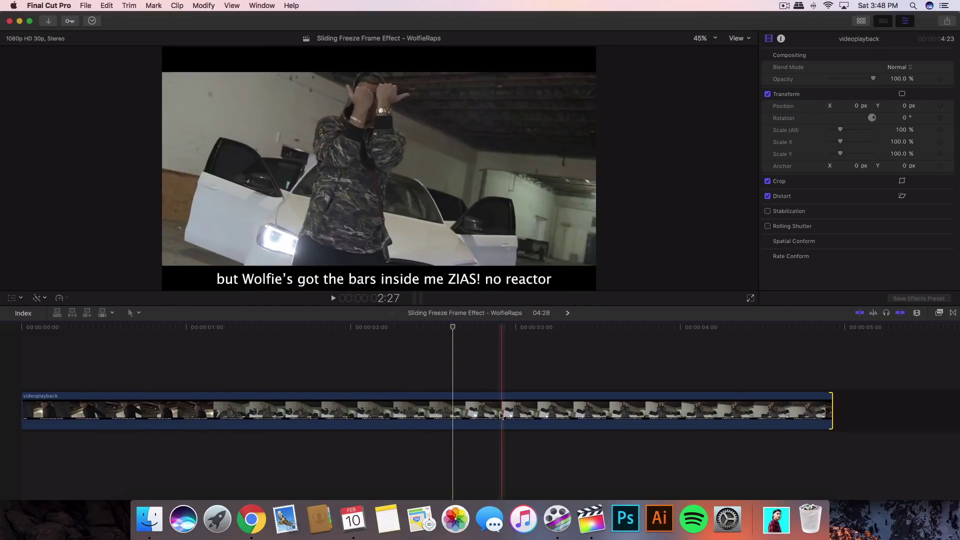
mouse_move(454, 329)
left_mouse_down()
mouse_move(660, 328)
mouse_move(469, 331)
left_mouse_up()
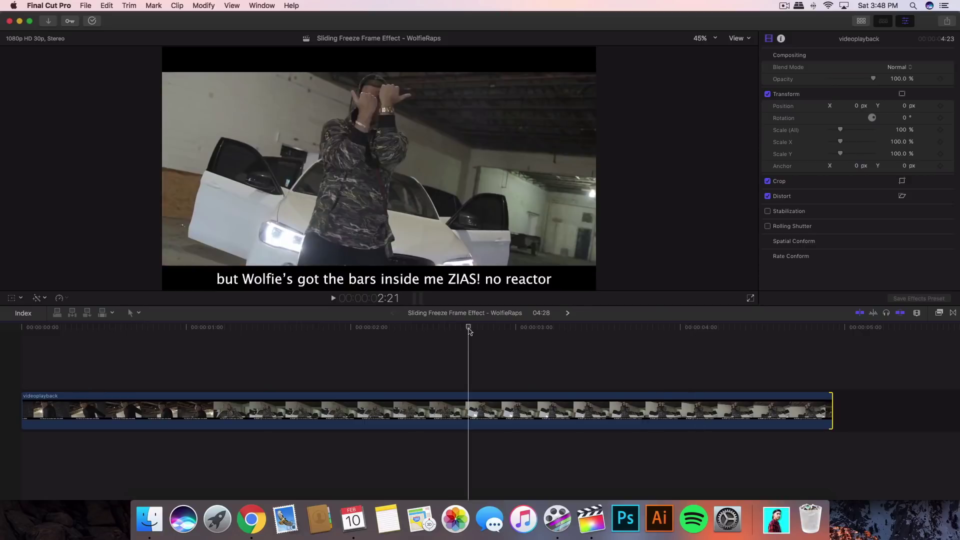
left_click(471, 394)
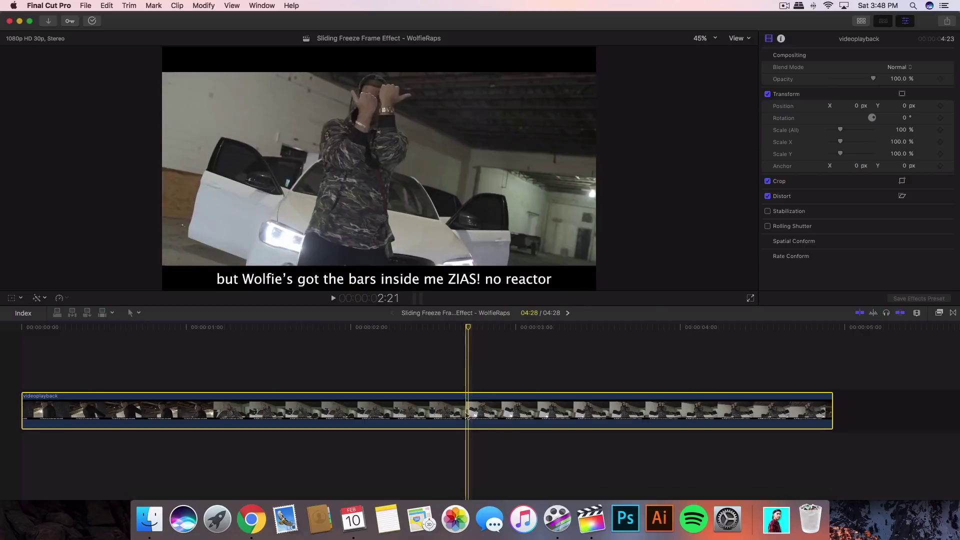
left_click(108, 5)
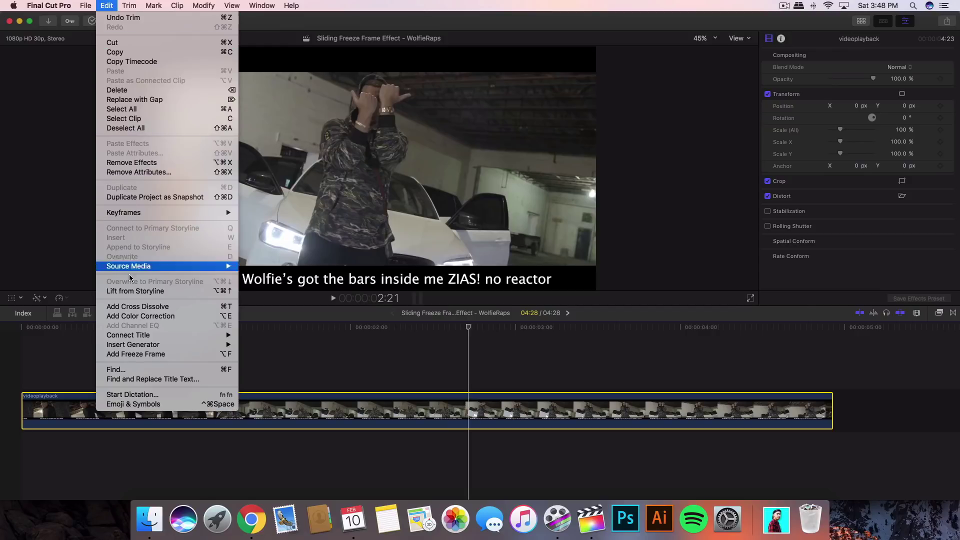
left_click(204, 356)
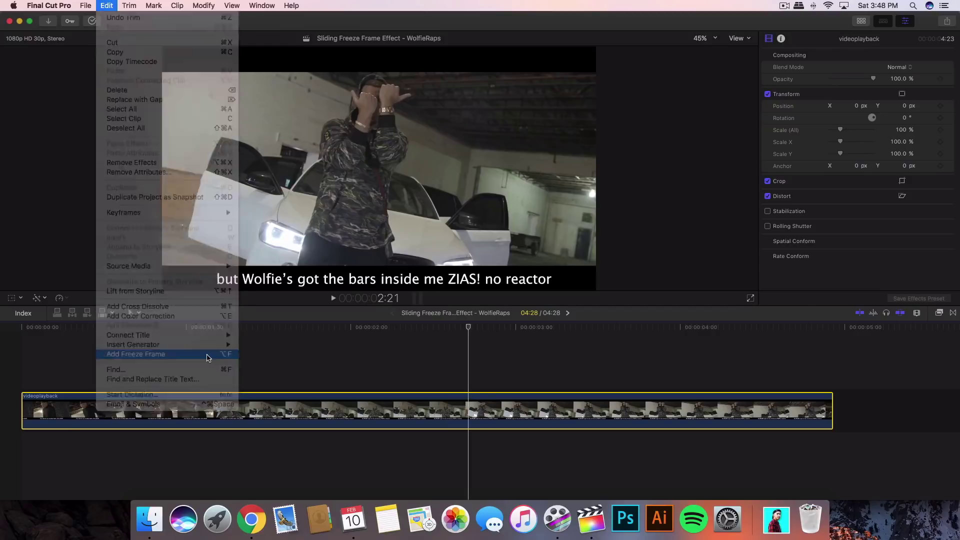
Lift the freeze frame into a connected lane above the main video.
key("shift+z")
left_click(321, 424)
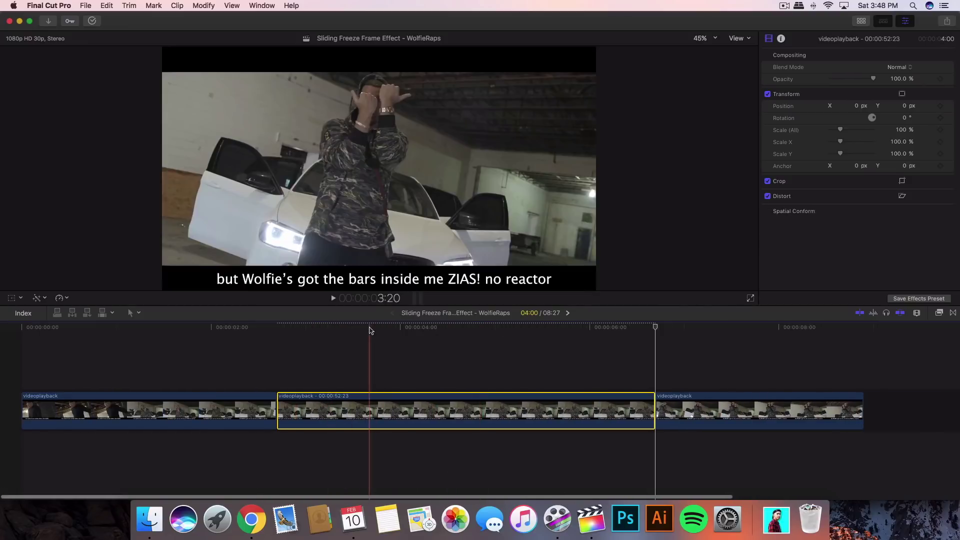
mouse_move(370, 328)
left_mouse_down()
mouse_move(456, 330)
mouse_move(308, 328)
mouse_move(531, 328)
mouse_move(382, 328)
left_mouse_up()
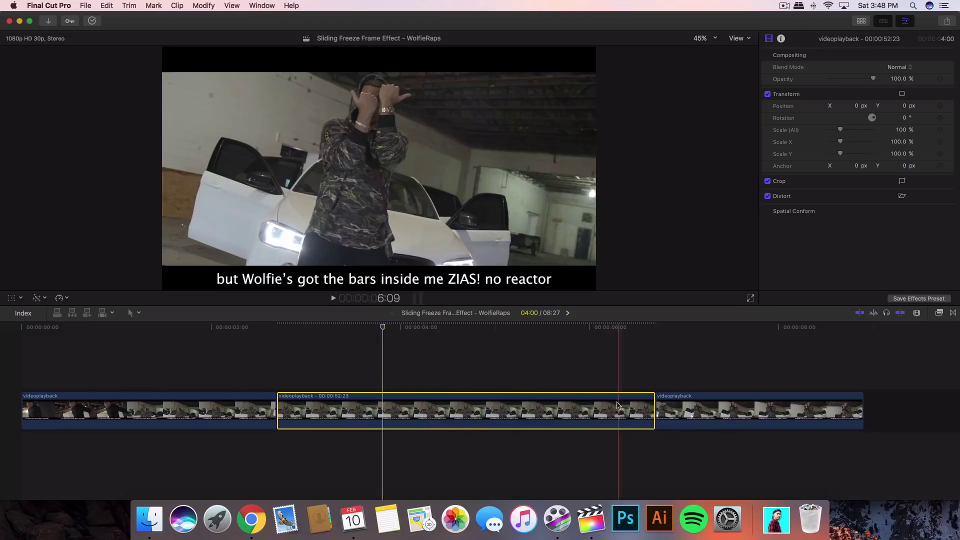
left_click_drag(500, 413, 247, 372)
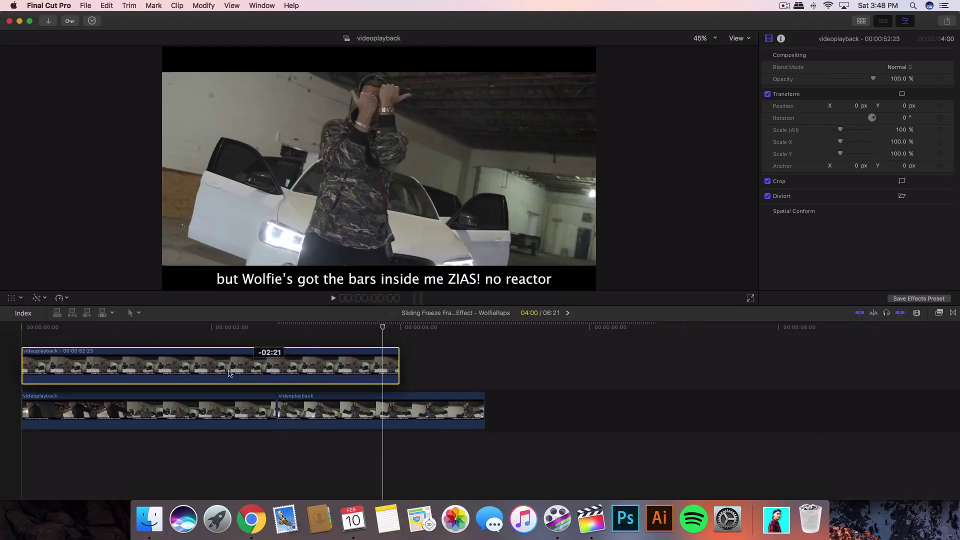
Shorten, reposition and trim the connected freeze frame so it ends at the cut.
key("shift+z")
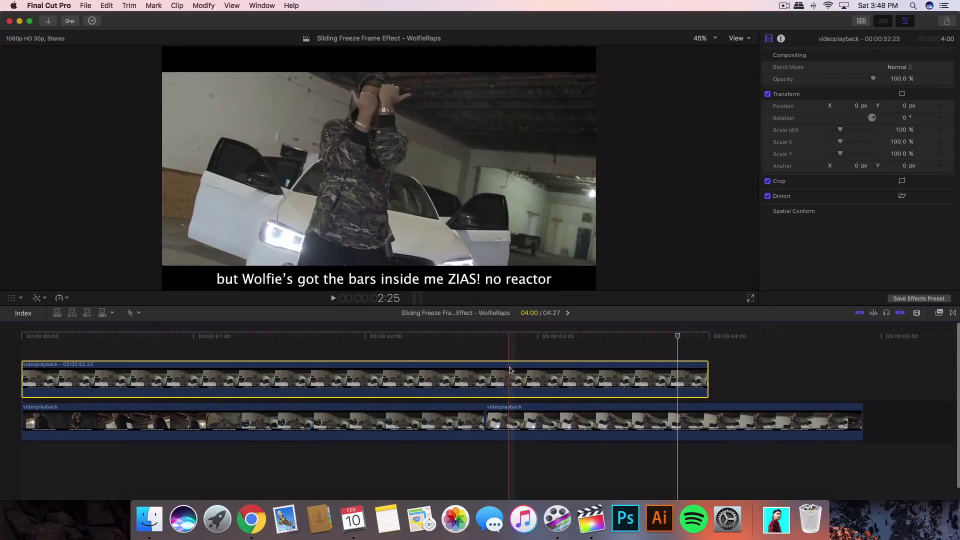
left_click_drag(707, 369, 433, 360)
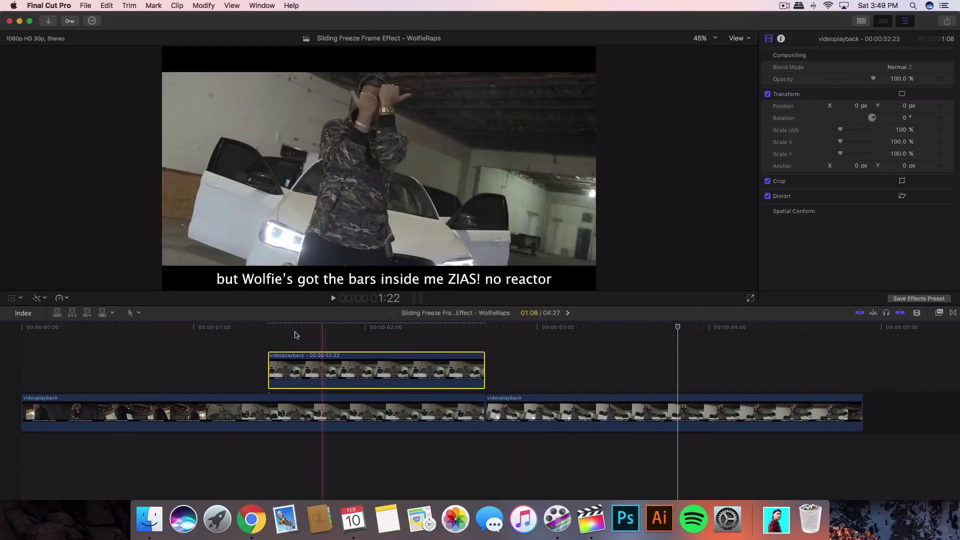
left_click_drag(270, 328, 347, 331)
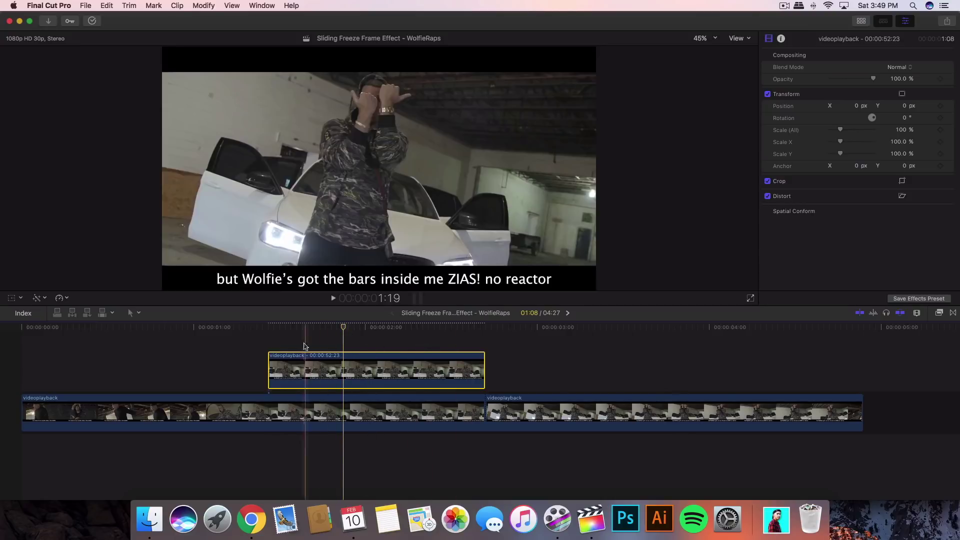
left_click(375, 329)
left_click(485, 331)
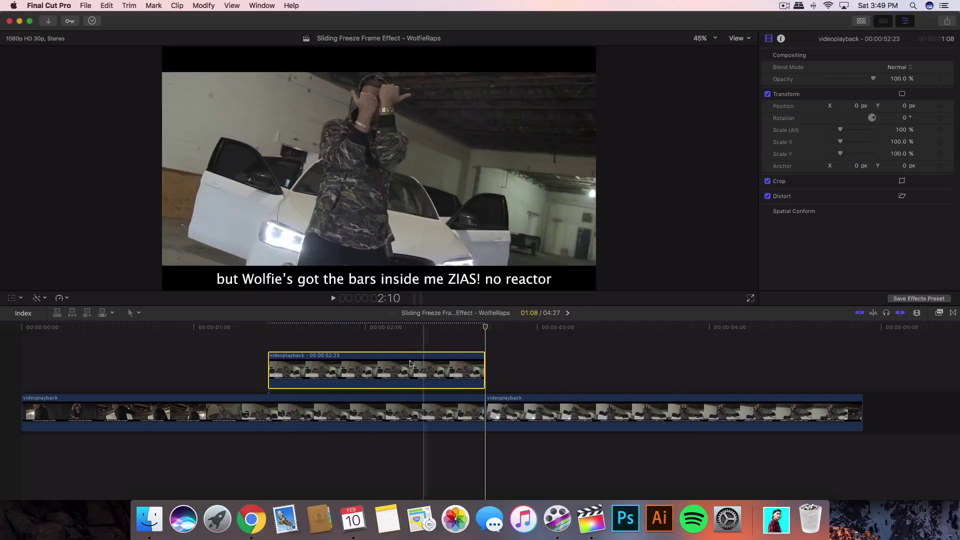
left_click_drag(269, 370, 347, 364)
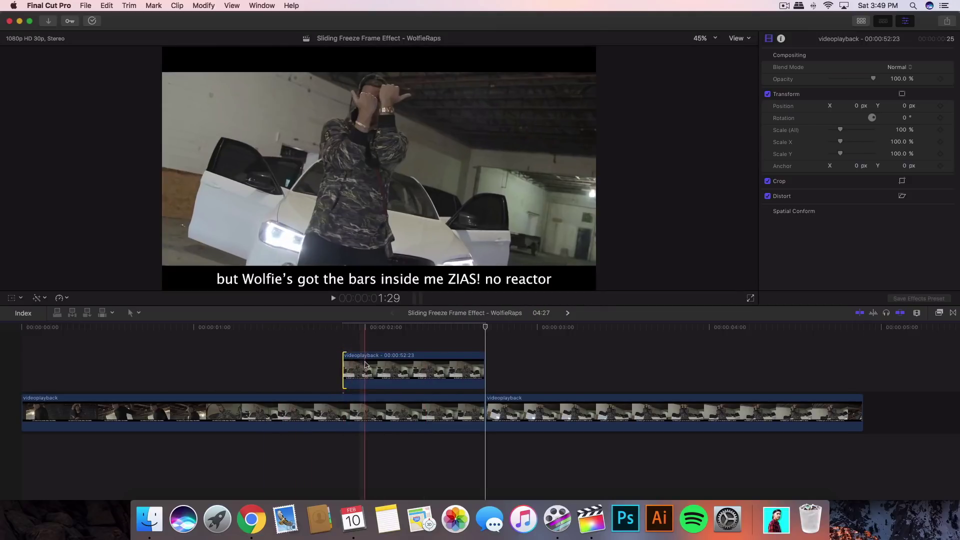
left_click(358, 373)
left_click(406, 329)
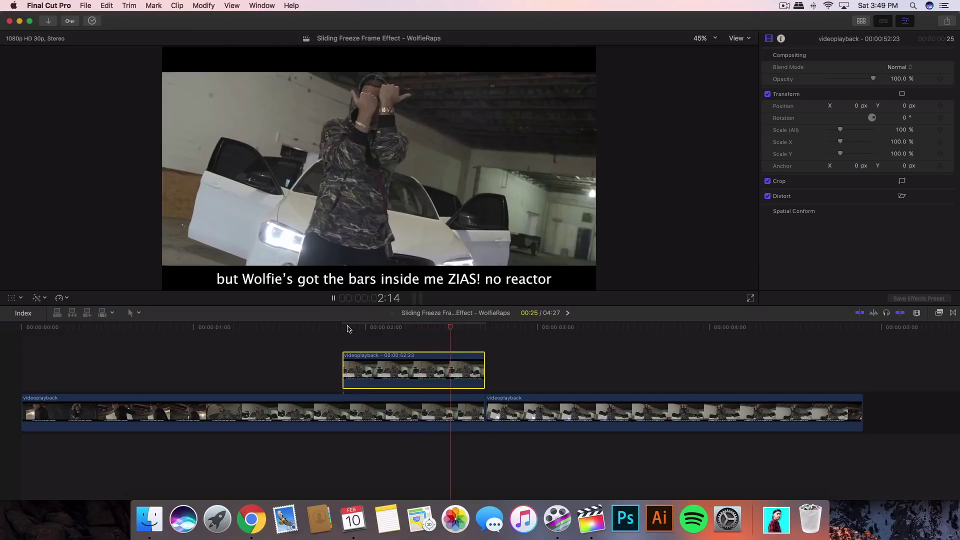
left_click(344, 370)
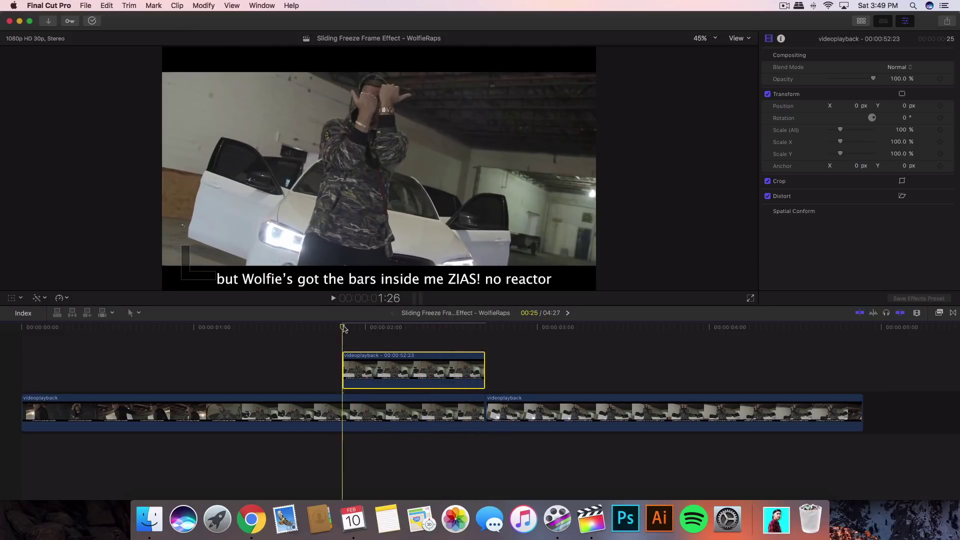
left_click(401, 328)
left_click_drag(411, 331, 343, 328)
Search the Effects browser for 'mask' and apply Draw Mask to the connected freeze-frame clip.
left_click(939, 313)
left_click(783, 338)
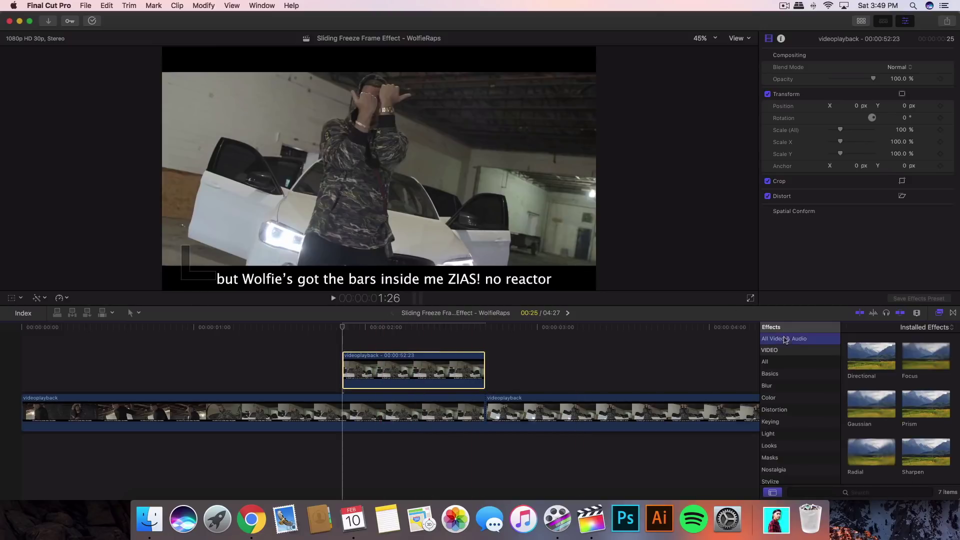
left_click(896, 491)
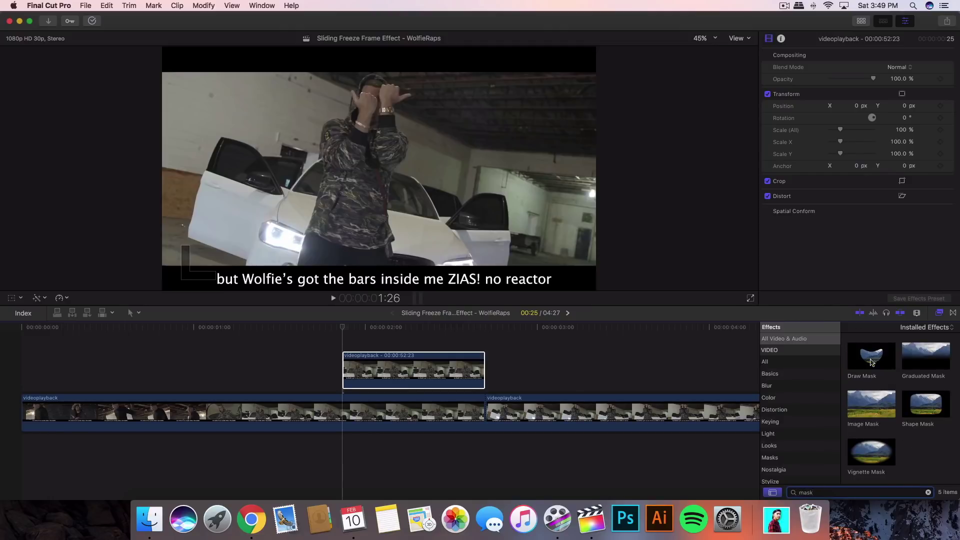
left_click_drag(871, 362, 385, 365)
Hide the Effects browser and Inspector and enlarge the viewer.
key("super+5")
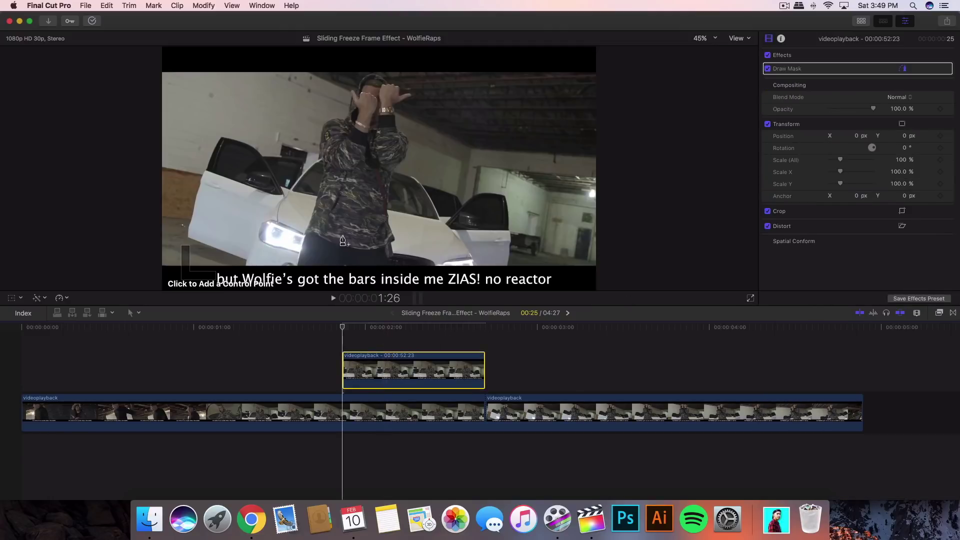
left_click(906, 22)
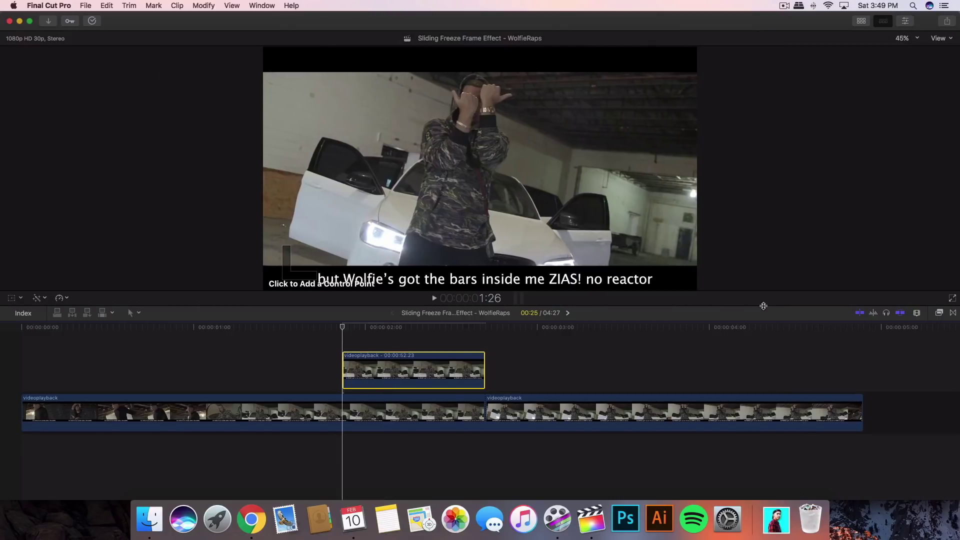
left_click_drag(763, 305, 764, 338)
left_click(911, 39)
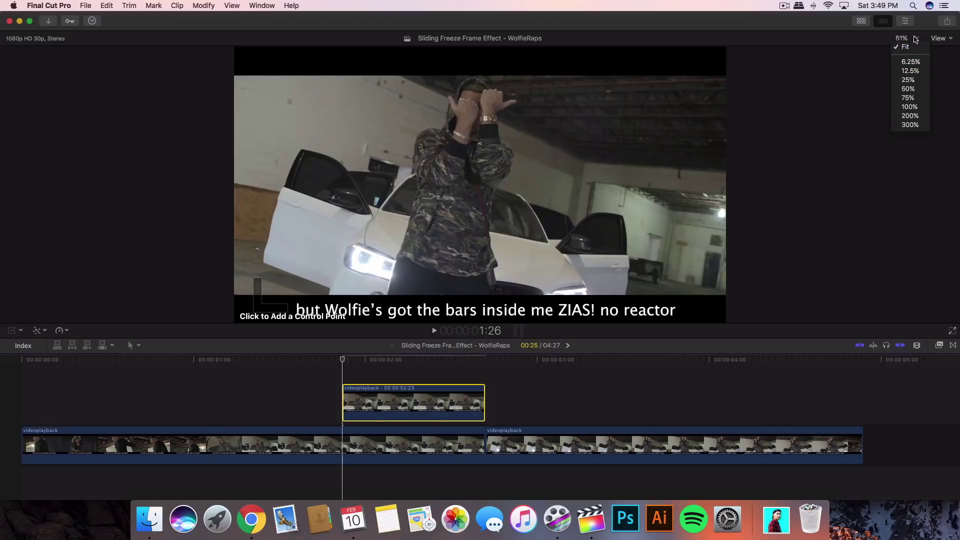
Set the viewer zoom to 100% and pan to the top of the frame.
left_click(920, 40)
left_click(920, 40)
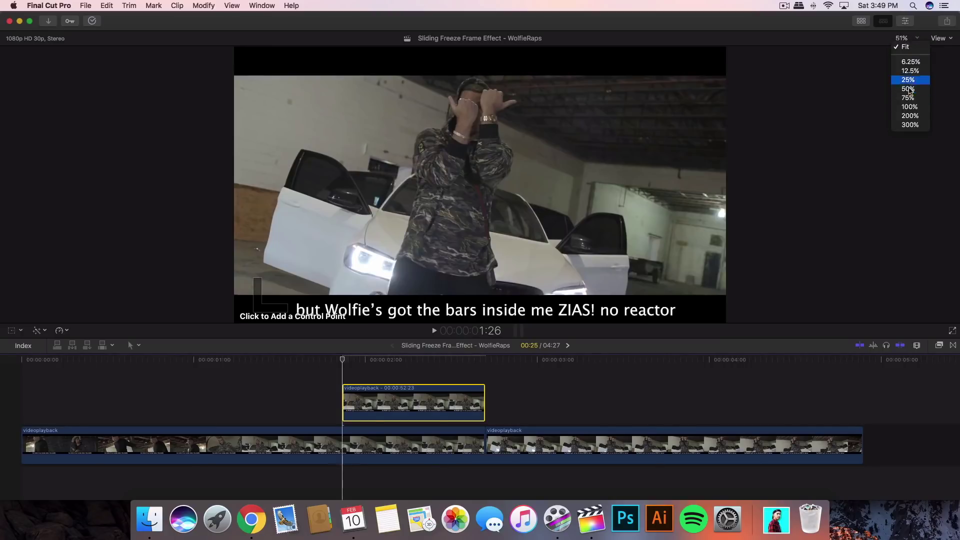
left_click(910, 107)
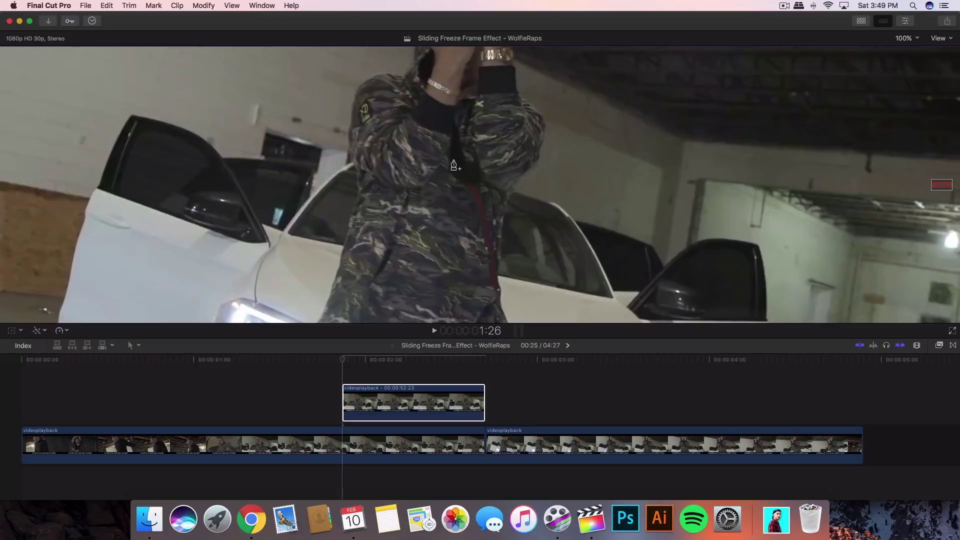
left_click_drag(945, 183, 945, 181)
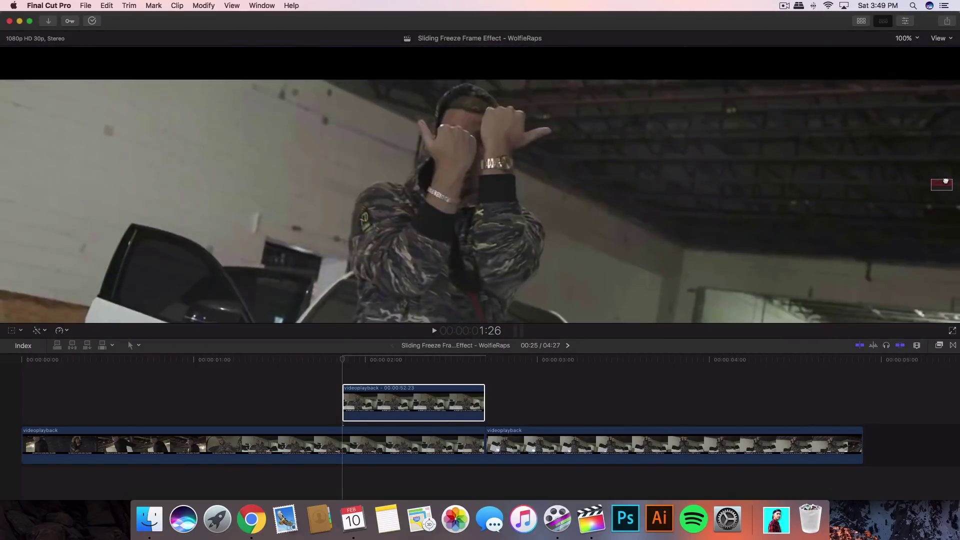
Place Draw Mask points along the rapper's left arm, hand, fingers and thumb.
left_click(367, 186)
mouse_move(392, 182)
left_mouse_down()
mouse_move(403, 183)
mouse_move(414, 163)
left_mouse_up()
left_click(418, 129)
left_click(424, 120)
left_click(432, 131)
left_click_drag(442, 97, 481, 85)
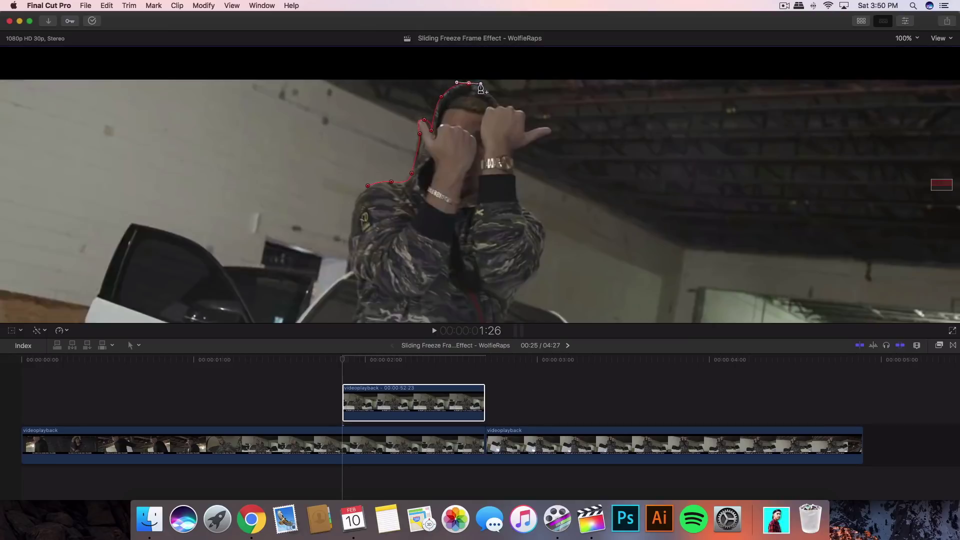
Continue the mask points down the right arm and torso, then close the outline at the first point.
left_click(502, 107)
left_click(550, 134)
left_click(518, 202)
left_click(544, 229)
left_click(539, 263)
left_click(524, 286)
left_click(511, 307)
left_click_drag(941, 183, 939, 189)
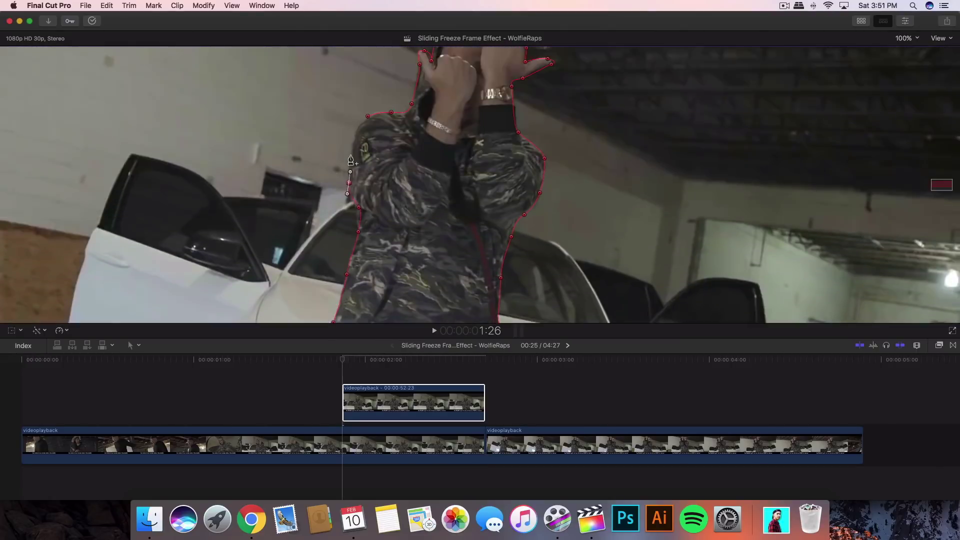
left_click(350, 156)
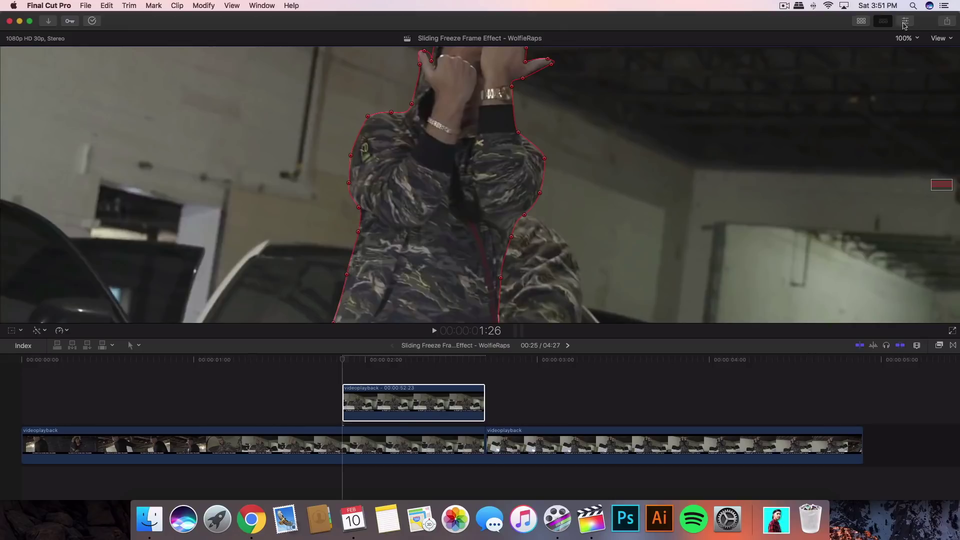
Fit the viewer, select the masked clip, enable Transform controls, and undo the accidental move.
left_click(906, 38)
left_click(911, 47)
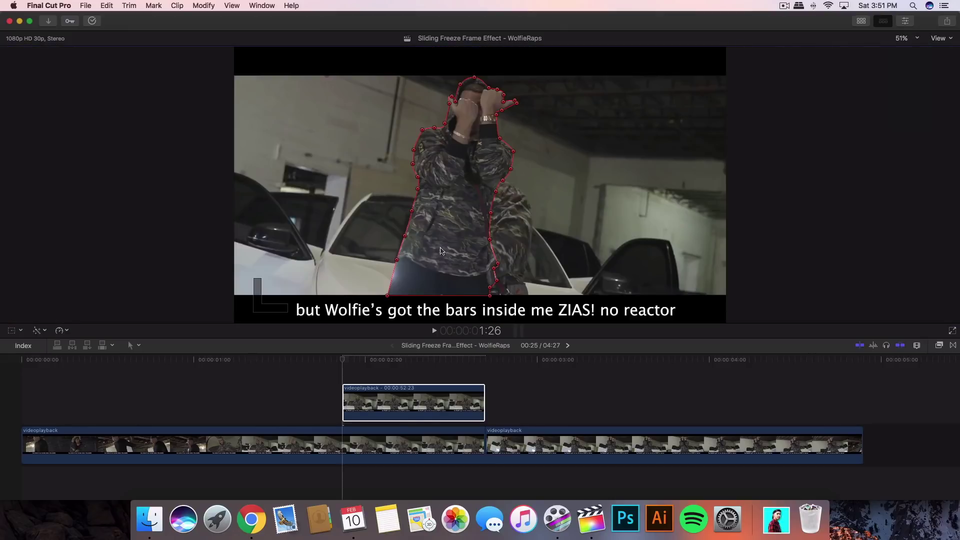
left_click(455, 346)
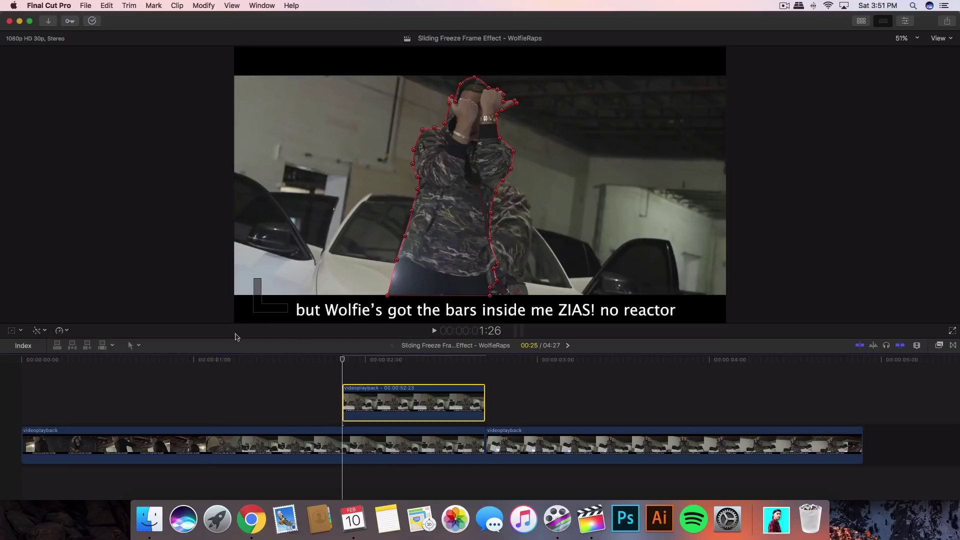
left_click(21, 331)
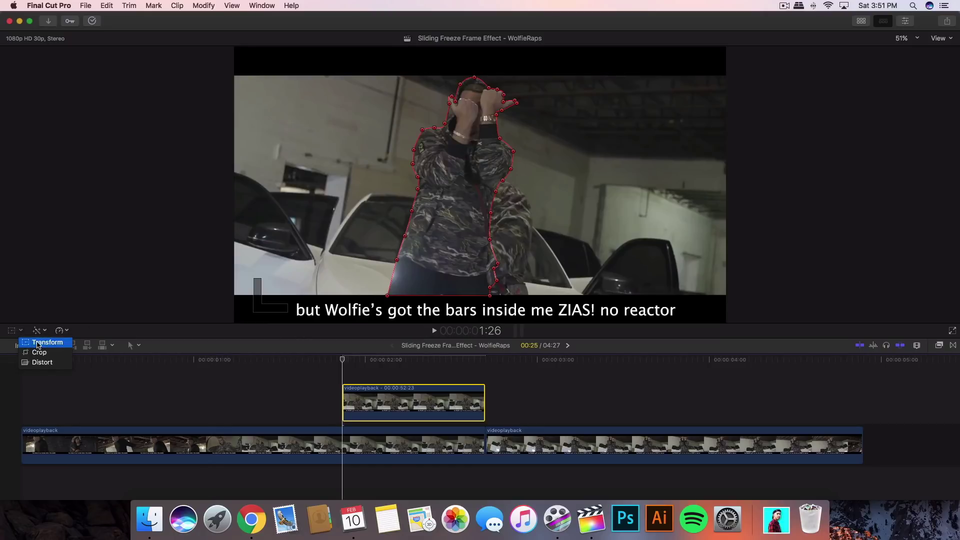
left_click(38, 343)
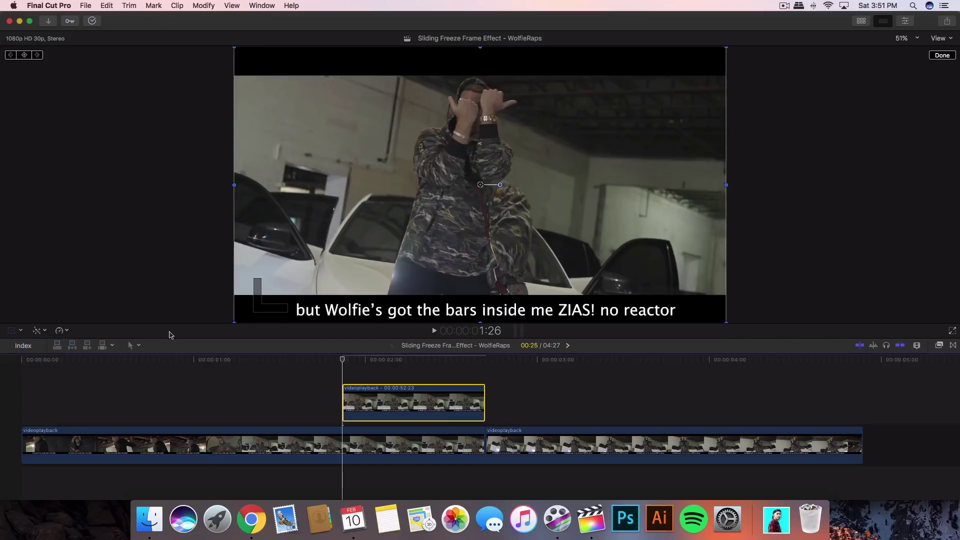
left_click_drag(452, 242, 320, 236)
key("super+z")
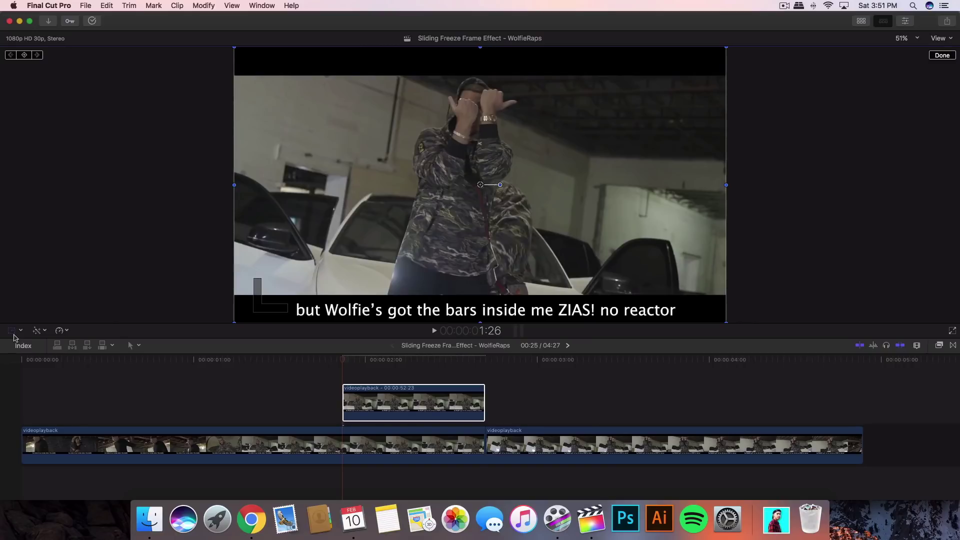
At the clip's first frame, set Position X to -1240.8 px and add a Position keyframe.
left_click(905, 20)
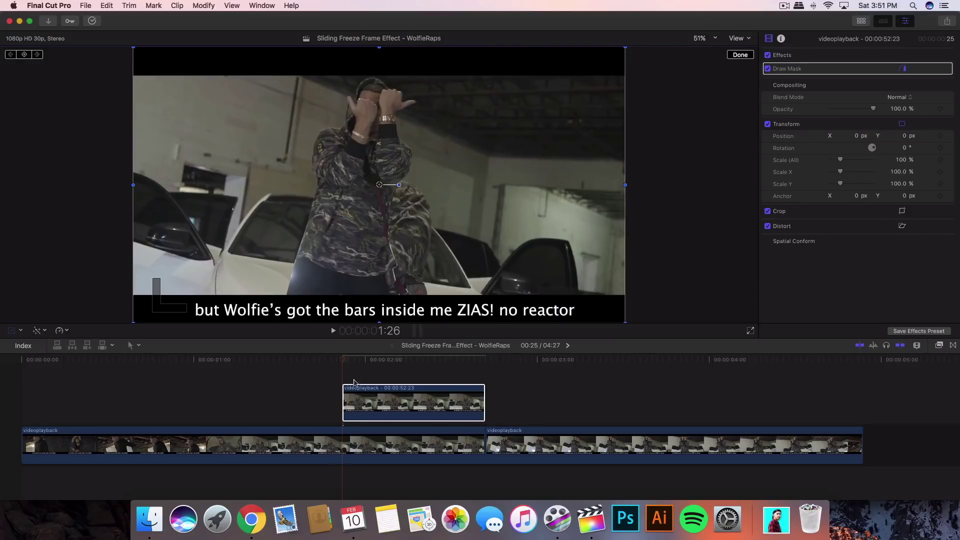
left_click(350, 361)
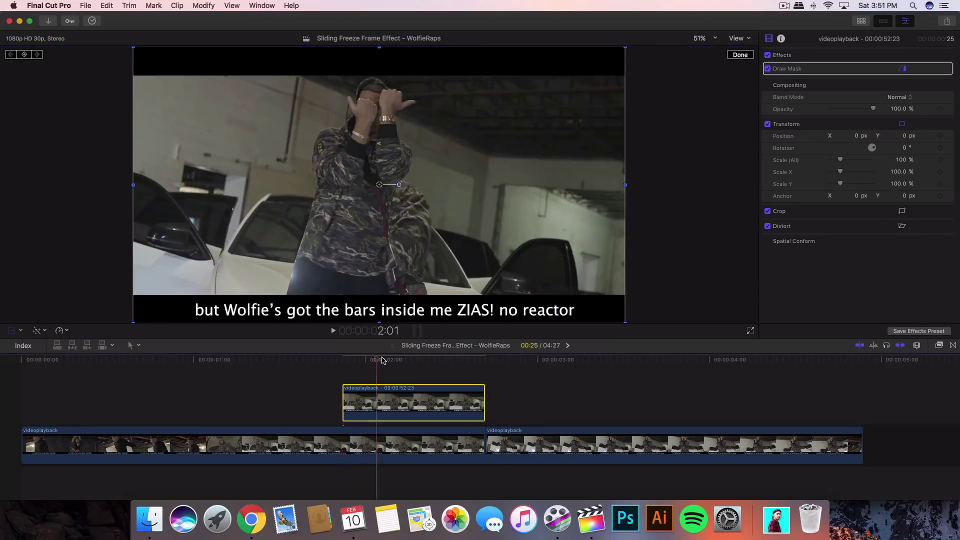
key("Left")
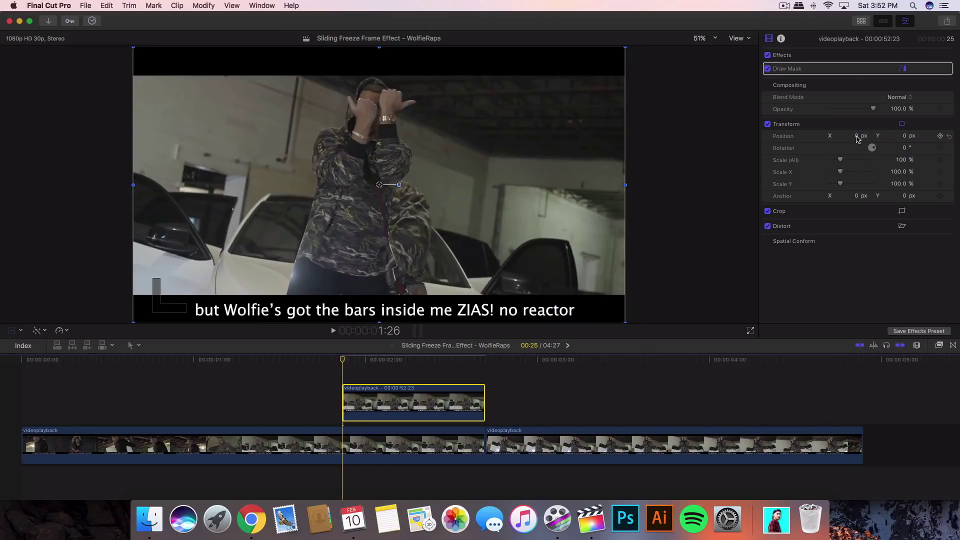
left_click_drag(858, 140, 820, 140)
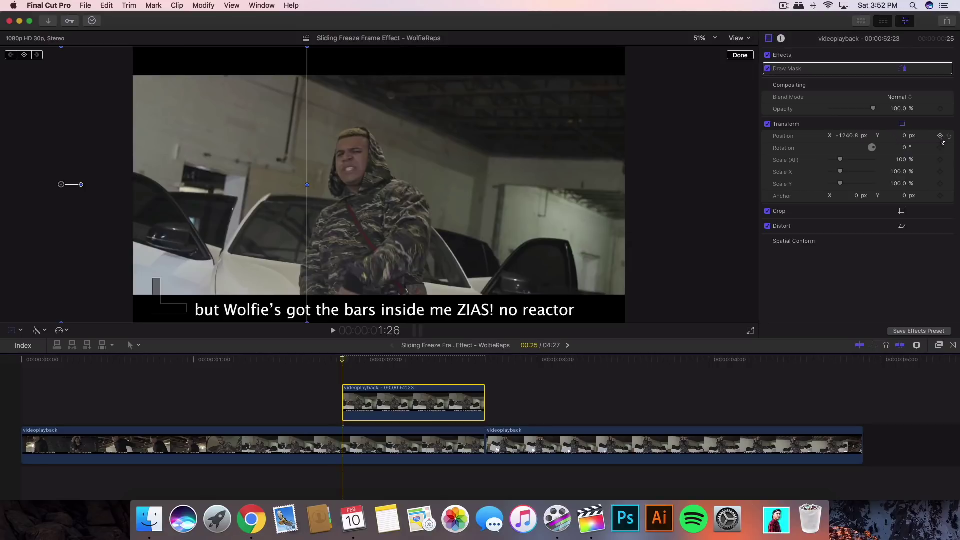
left_click(940, 136)
Move the playhead to the freeze-frame clip's end and select the Position X value.
left_click(842, 136)
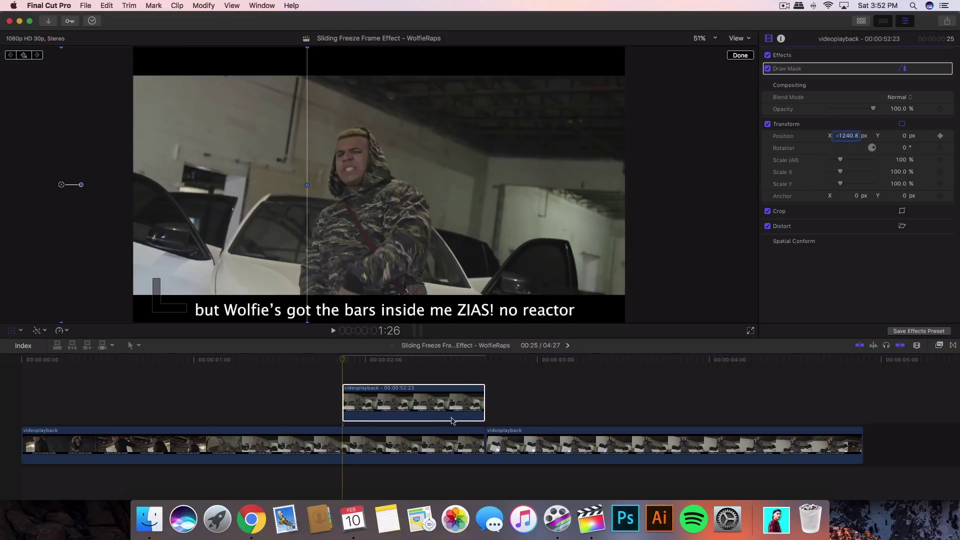
left_click(484, 359)
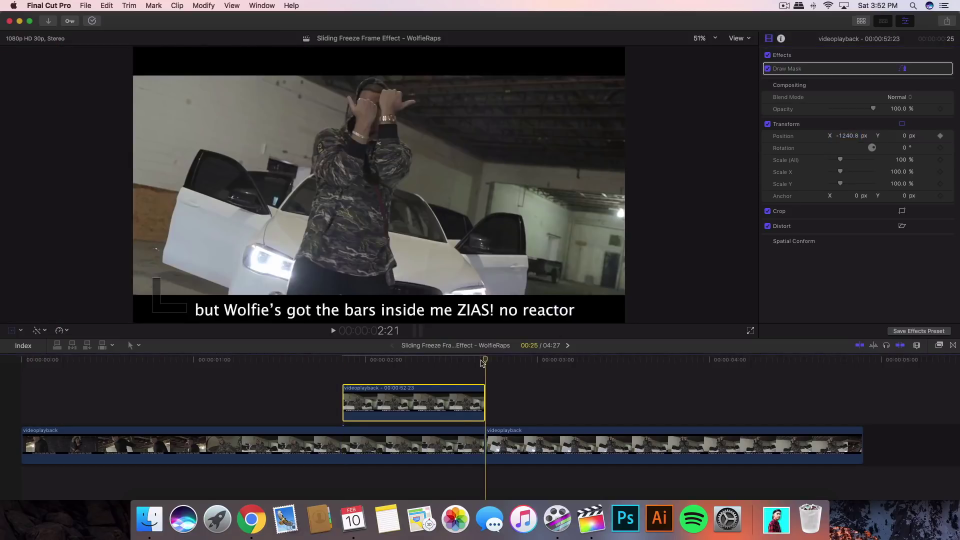
mouse_move(482, 363)
left_mouse_down()
mouse_move(343, 360)
mouse_move(486, 358)
left_mouse_up()
left_click(848, 138)
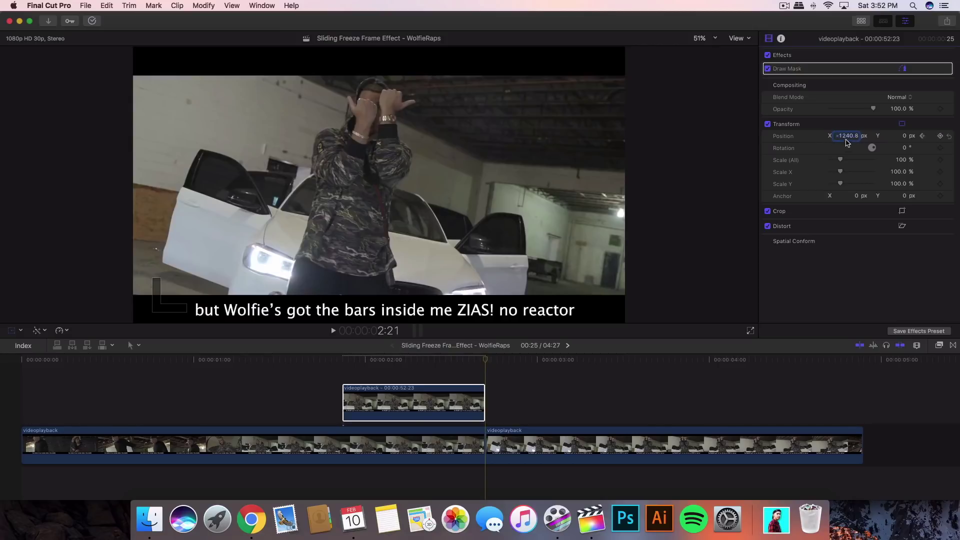
Set Position X to 0 at the clip's end, then scrub and play to check the slide near 2:11.
left_click(845, 142)
type("0")
mouse_move(441, 360)
left_mouse_down()
mouse_move(420, 361)
mouse_move(463, 361)
mouse_move(317, 361)
mouse_move(535, 361)
mouse_move(386, 364)
mouse_move(444, 361)
mouse_move(434, 361)
left_mouse_up()
key("shift+t")
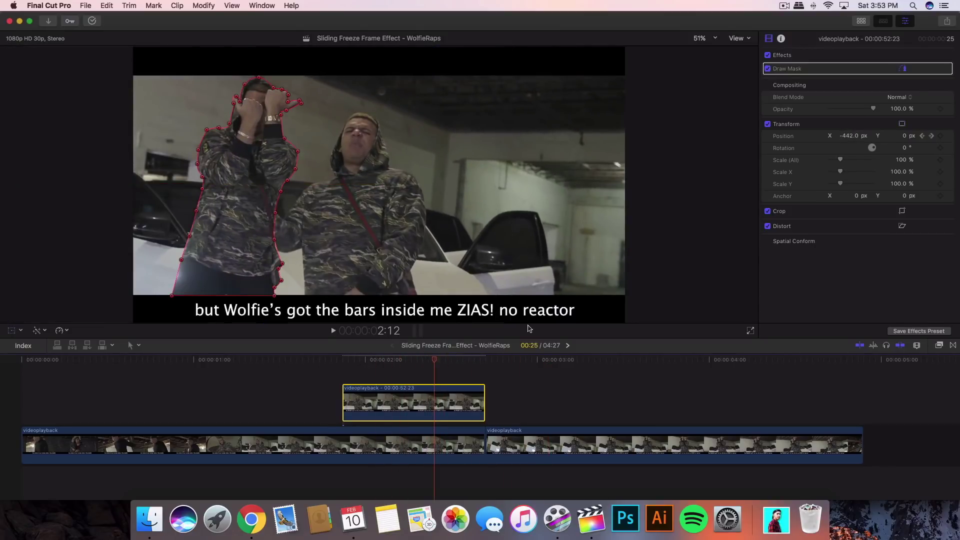
mouse_move(434, 360)
left_mouse_down()
mouse_move(422, 360)
mouse_move(433, 360)
left_mouse_up()
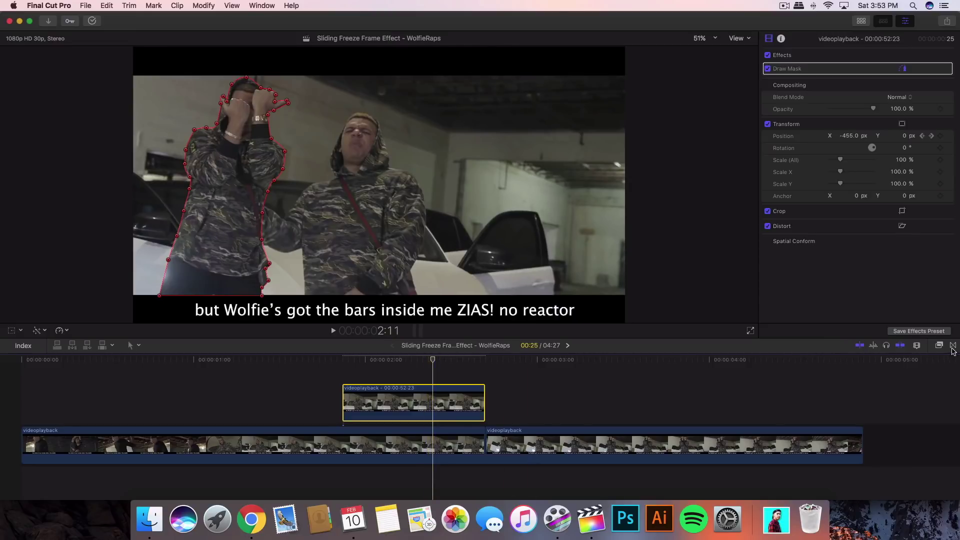
Apply a Directional blur with Amount 32 to the masked freeze-frame clip and skim to check it.
left_click(937, 346)
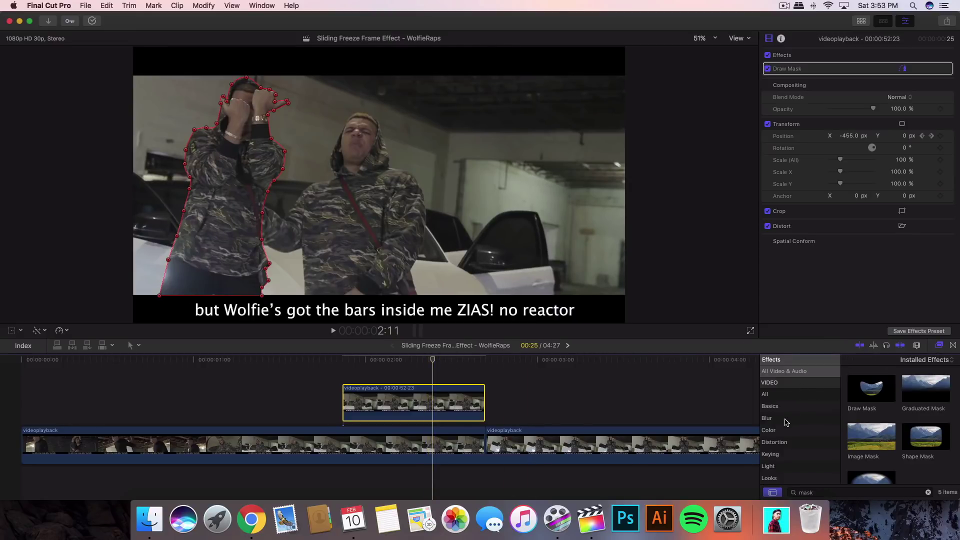
left_click(787, 419)
left_click(928, 493)
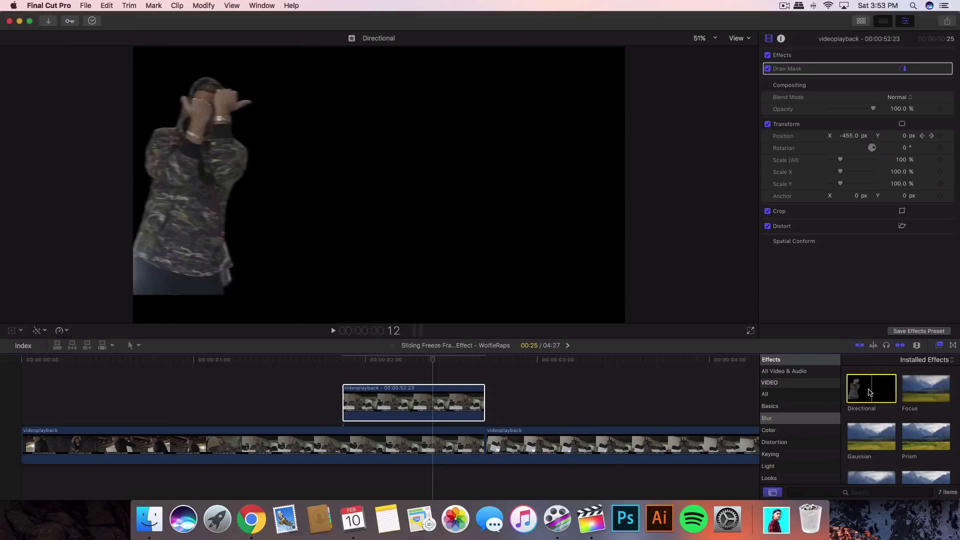
left_click_drag(873, 394, 438, 403)
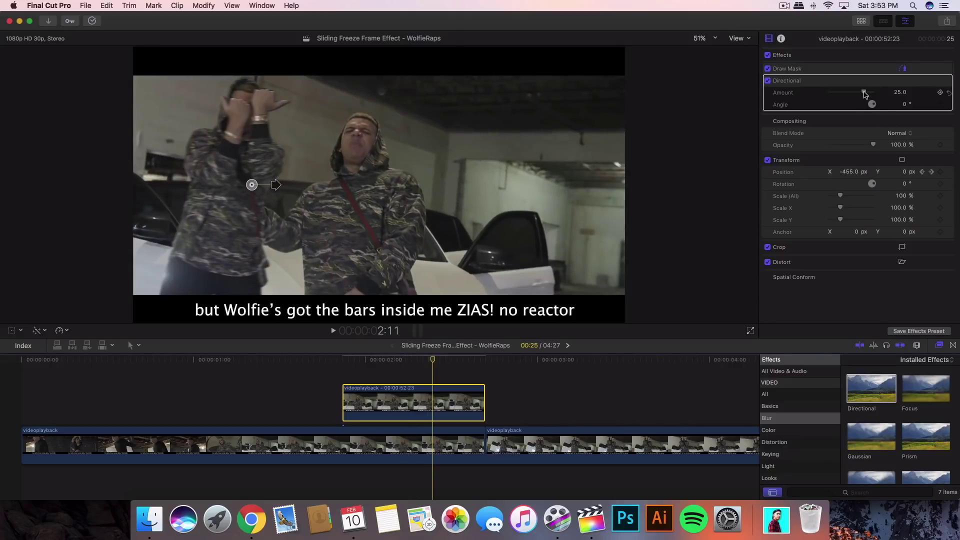
left_click_drag(863, 93, 876, 93)
left_click_drag(433, 360, 345, 359)
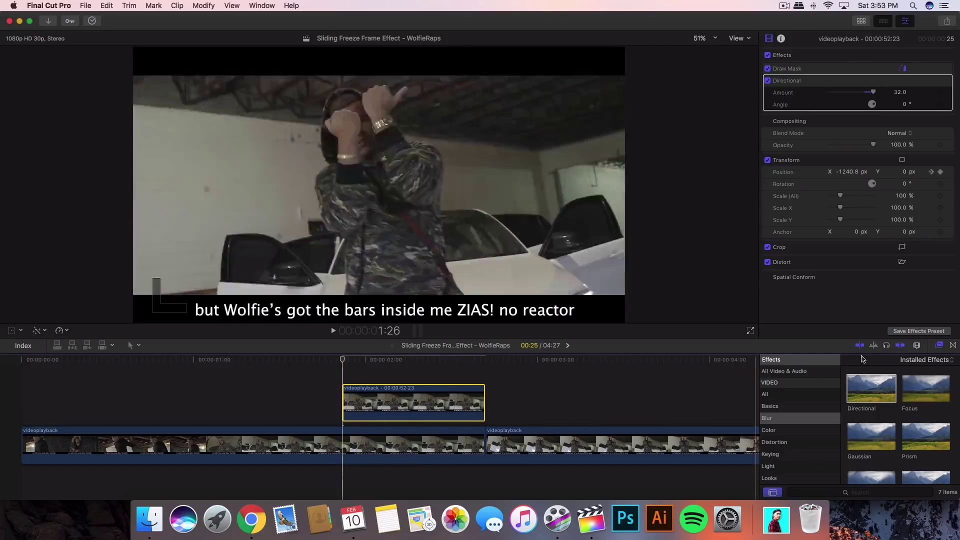
Hide the Effects browser and Inspector and skim to the slide near 2:11.
left_click(939, 345)
left_click(905, 24)
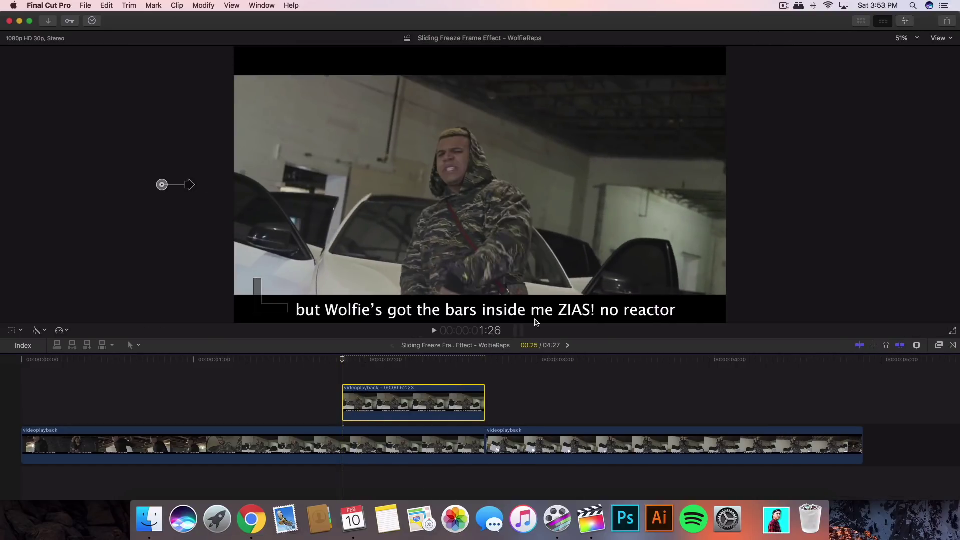
left_click_drag(460, 356, 419, 359)
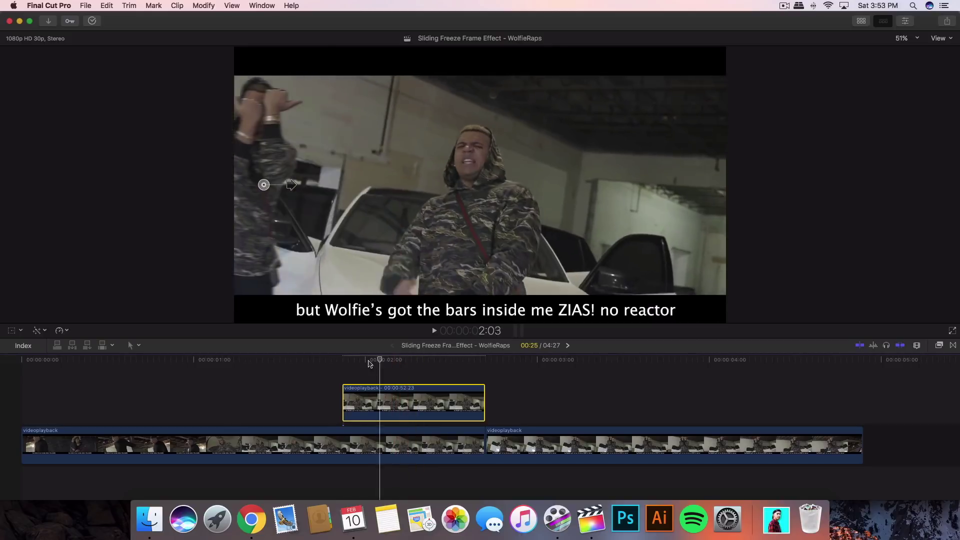
Play the project from the start, then review the blurred slide frame by frame around 2:11.
left_click(29, 363)
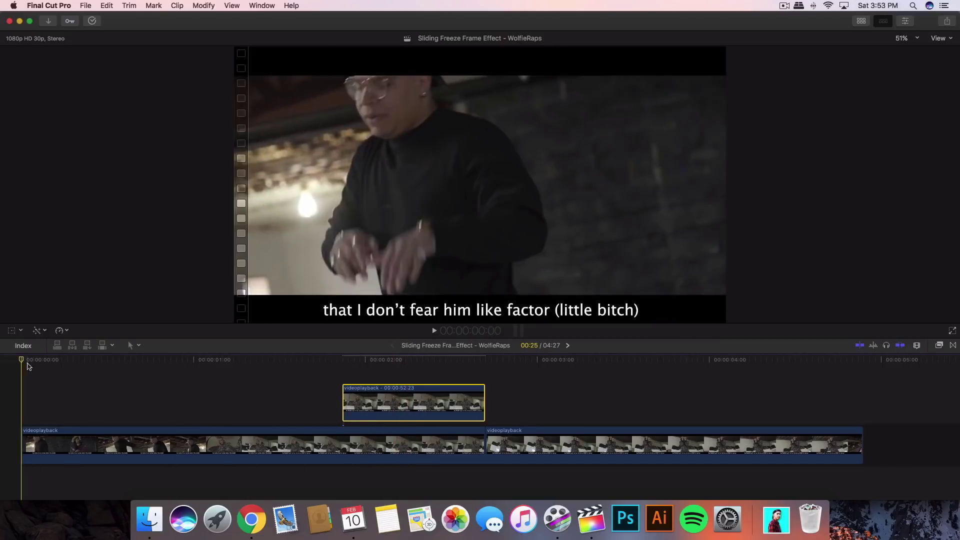
key("space")
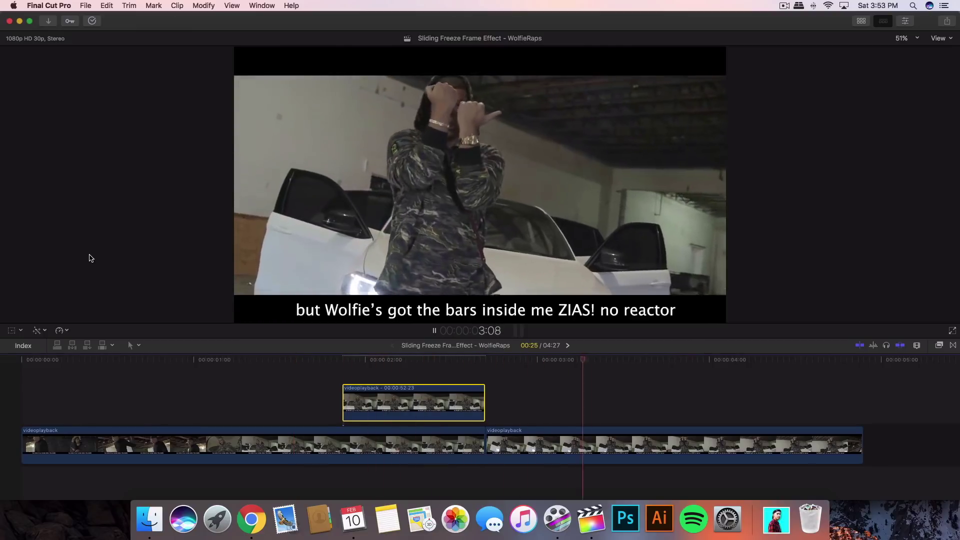
key("space")
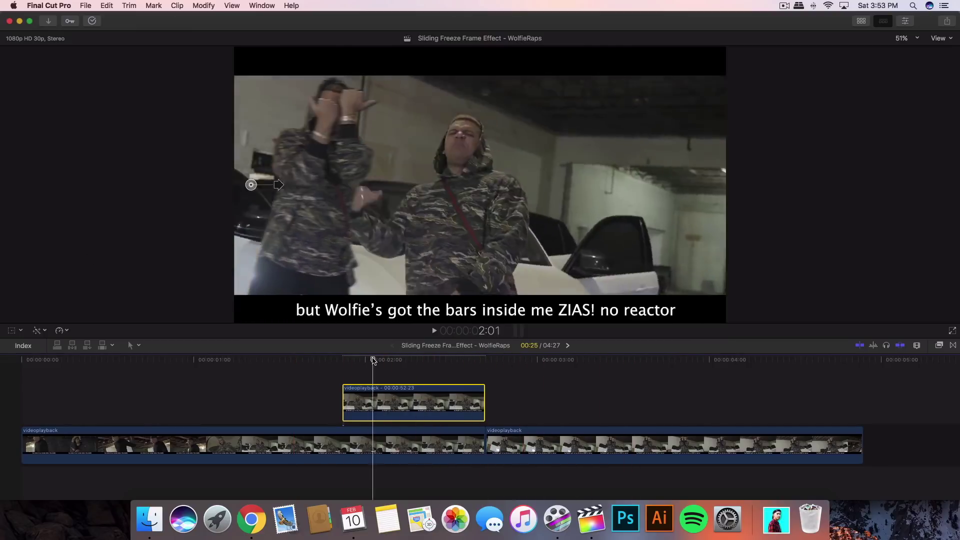
left_click(429, 362)
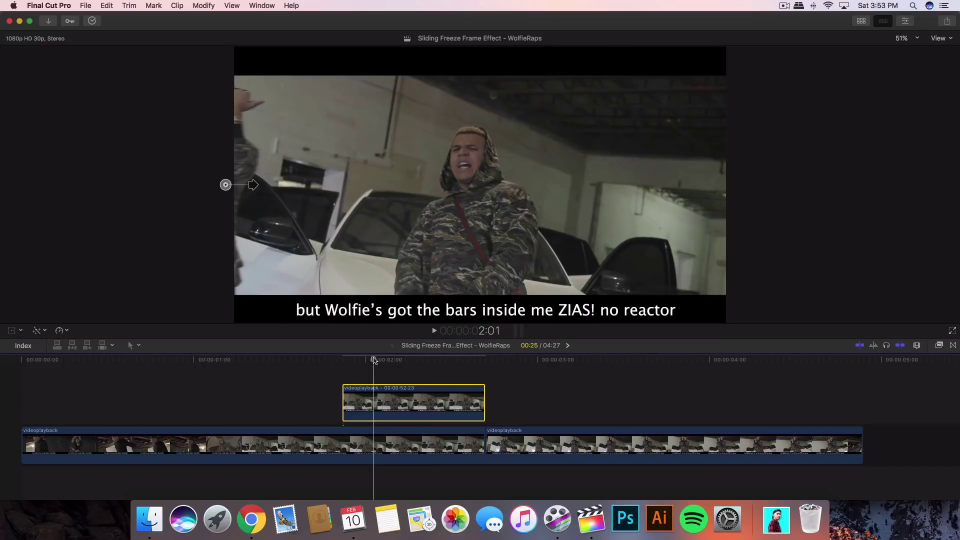
left_click(433, 363)
mouse_move(433, 364)
left_mouse_down()
mouse_move(493, 364)
mouse_move(339, 364)
mouse_move(493, 364)
mouse_move(431, 362)
left_mouse_up()
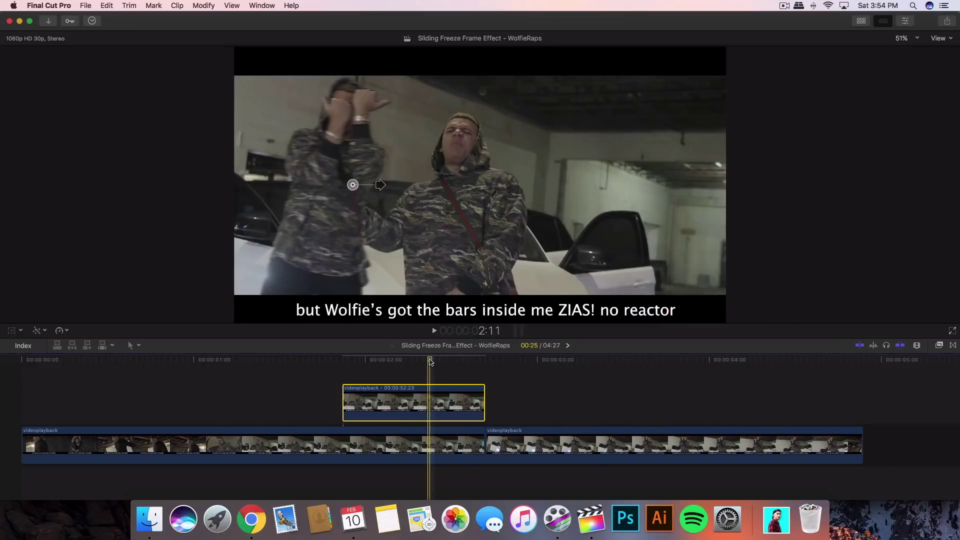